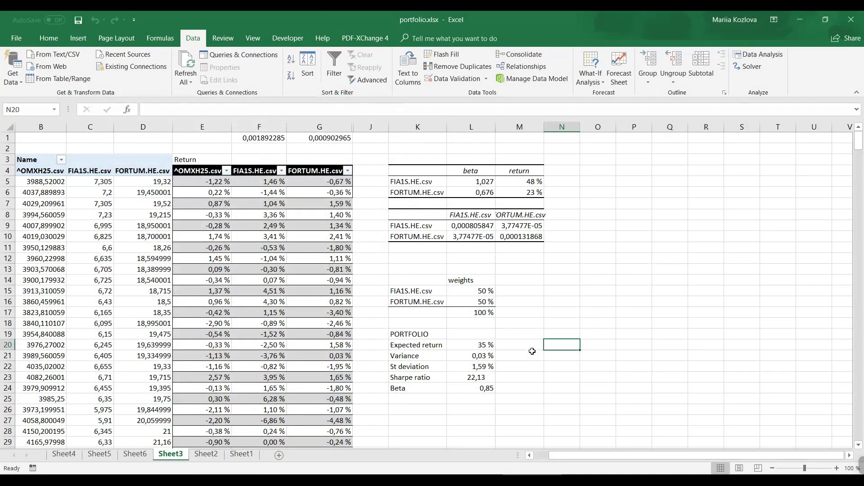
In Solver, set objective $L$20 to Max with changing cells $L$15:$L$16.
{"action": "left_click", "coordinate": [747, 66]}
{"action": "left_click_drag", "start_coordinate": [273, 109], "coordinate": [260, 109]}
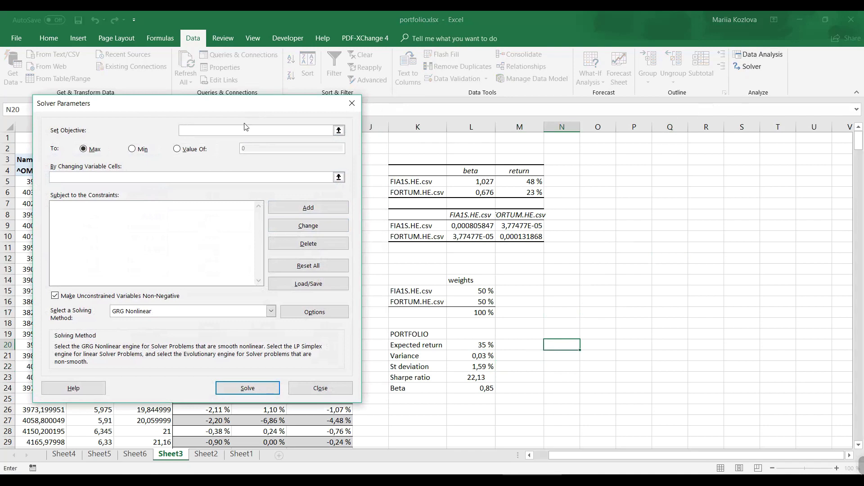
{"action": "left_click", "coordinate": [466, 346]}
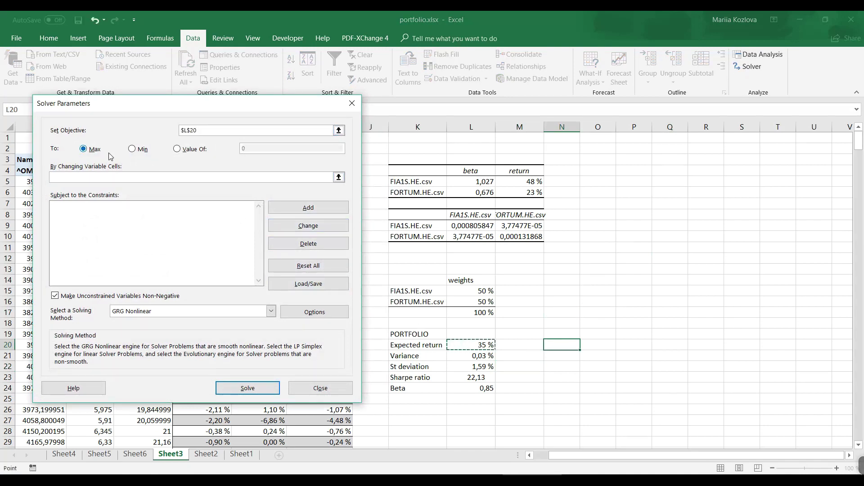
{"action": "left_click", "coordinate": [86, 178]}
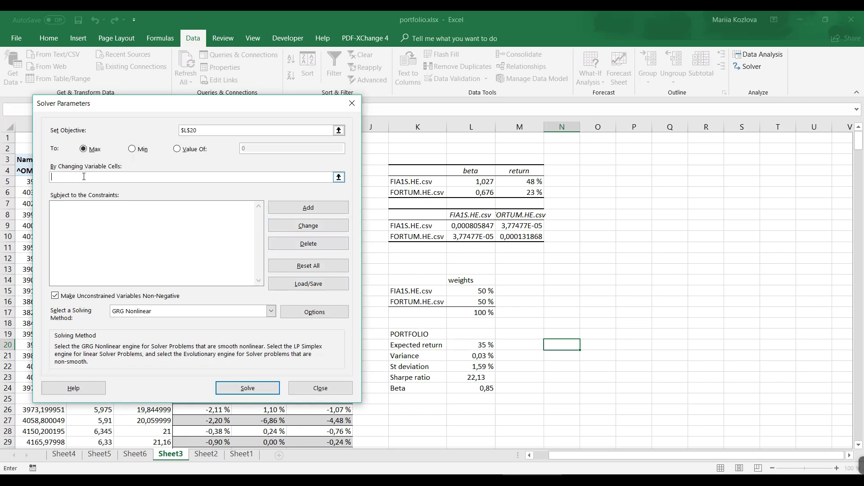
{"action": "left_click", "coordinate": [483, 299]}
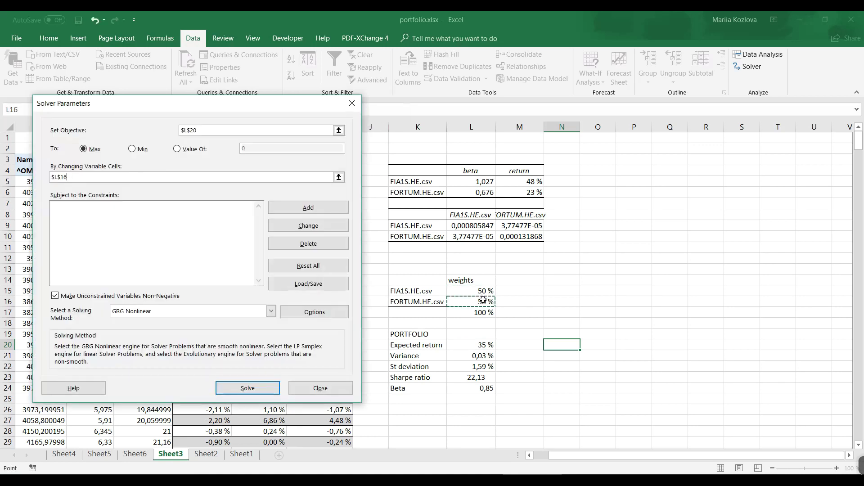
{"action": "left_click", "coordinate": [483, 293]}
{"action": "left_click_drag", "start_coordinate": [482, 295], "coordinate": [483, 301]}
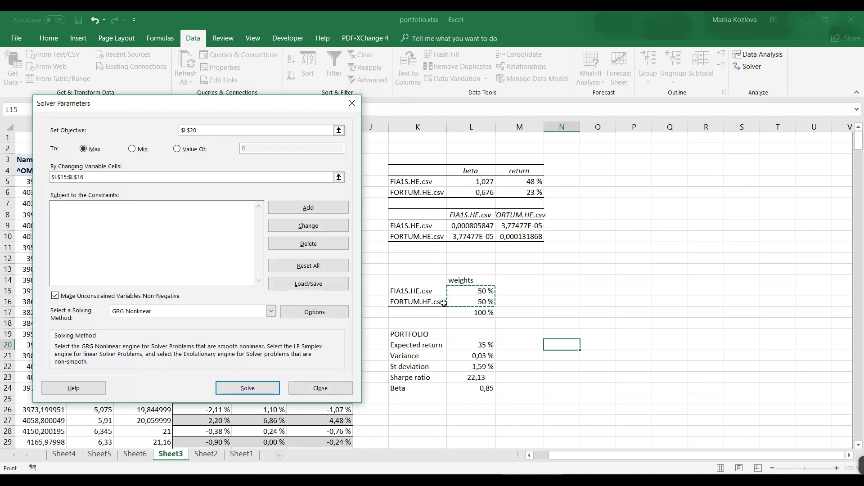
{"action": "left_click", "coordinate": [224, 226]}
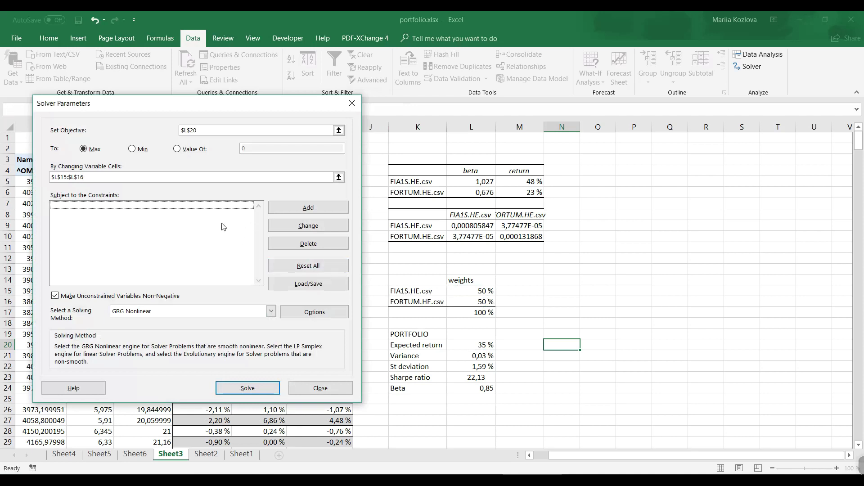
Add a Solver constraint requiring total weight $L$17 = 1.
{"action": "left_click", "coordinate": [297, 207]}
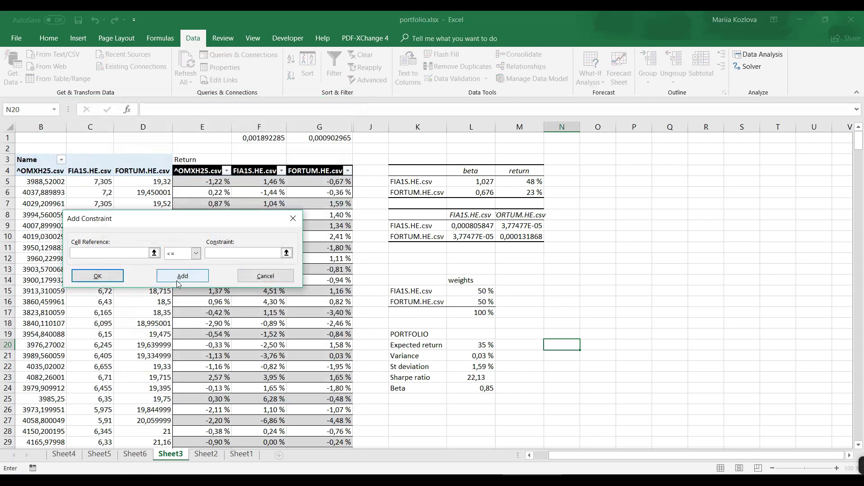
{"action": "left_click", "coordinate": [479, 314]}
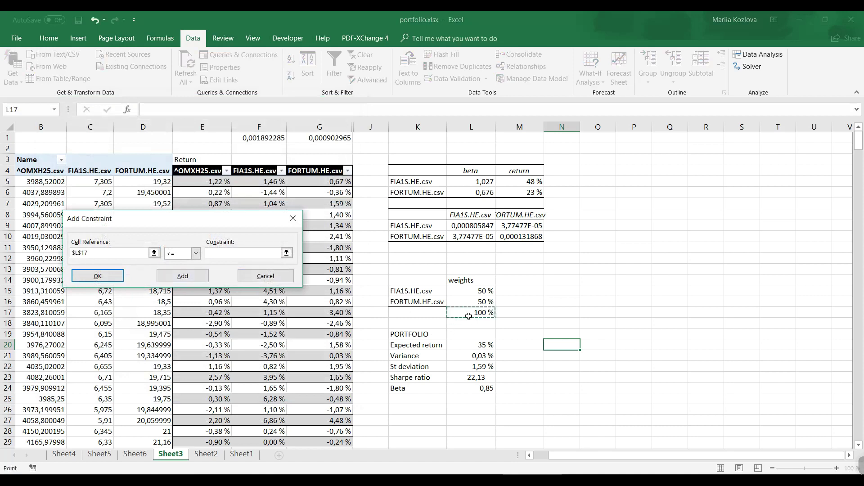
{"action": "left_click", "coordinate": [195, 253]}
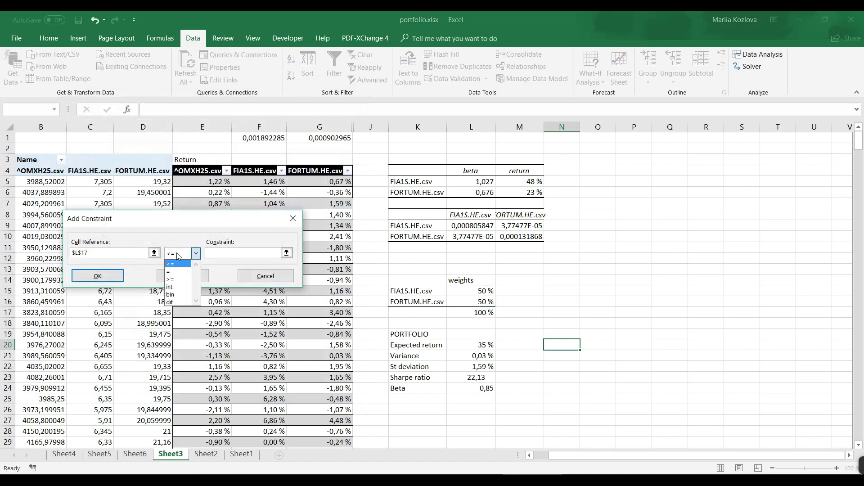
{"action": "left_click", "coordinate": [179, 271]}
{"action": "left_click", "coordinate": [217, 253]}
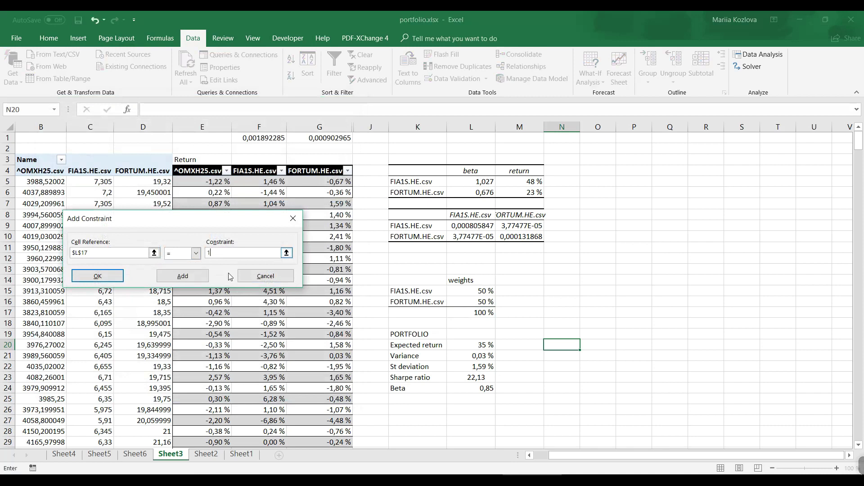
{"action": "type", "text": "1"}
{"action": "left_click", "coordinate": [183, 276]}
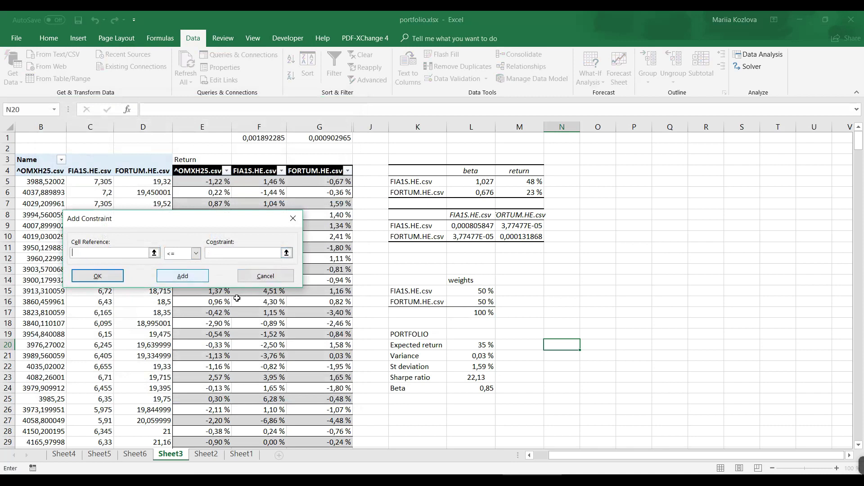
Add a constraint capping weights $L$15:$L$16 at <= 70%.
{"action": "left_click_drag", "start_coordinate": [463, 292], "coordinate": [463, 300]}
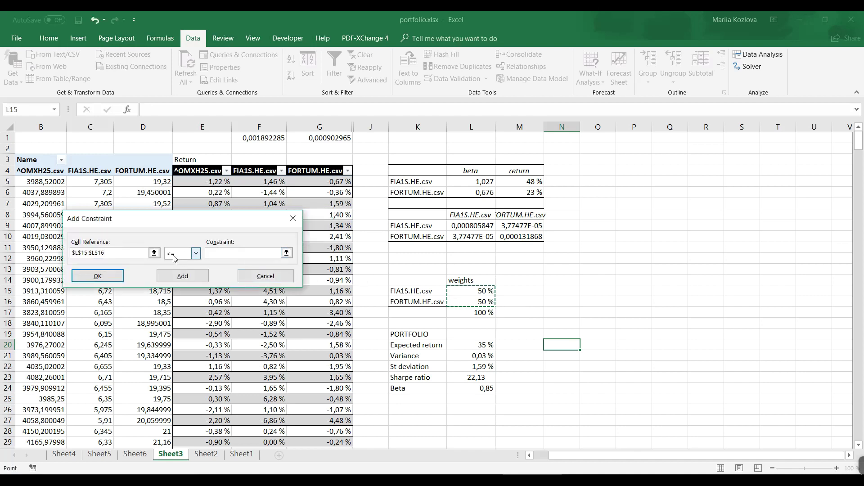
{"action": "left_click", "coordinate": [240, 252]}
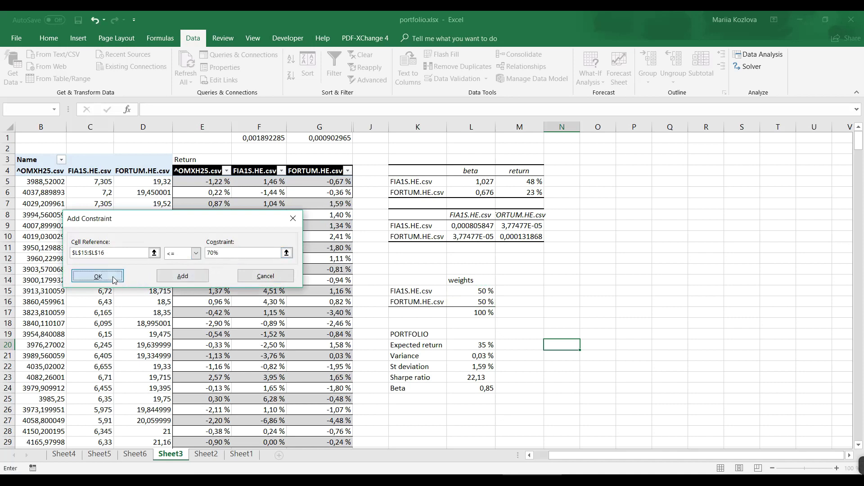
{"action": "left_click", "coordinate": [98, 276]}
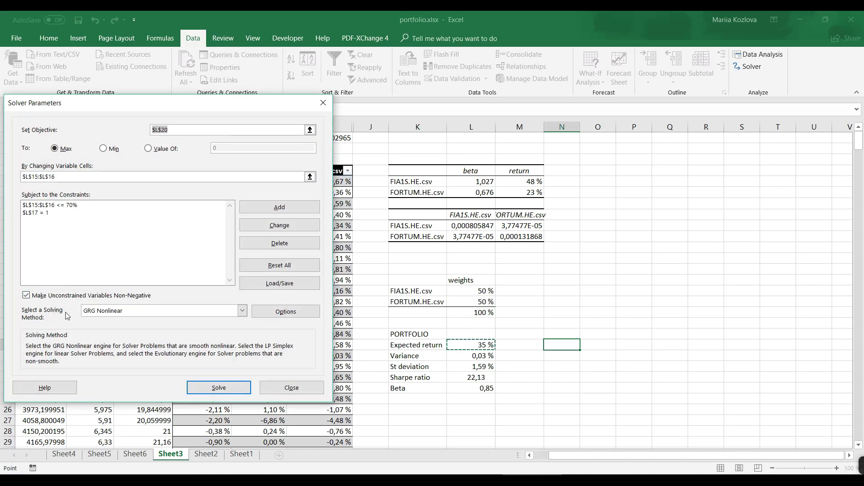
Solve for maximum return, yielding 70%/30% weights and a 40% expected return.
{"action": "left_click", "coordinate": [203, 391]}
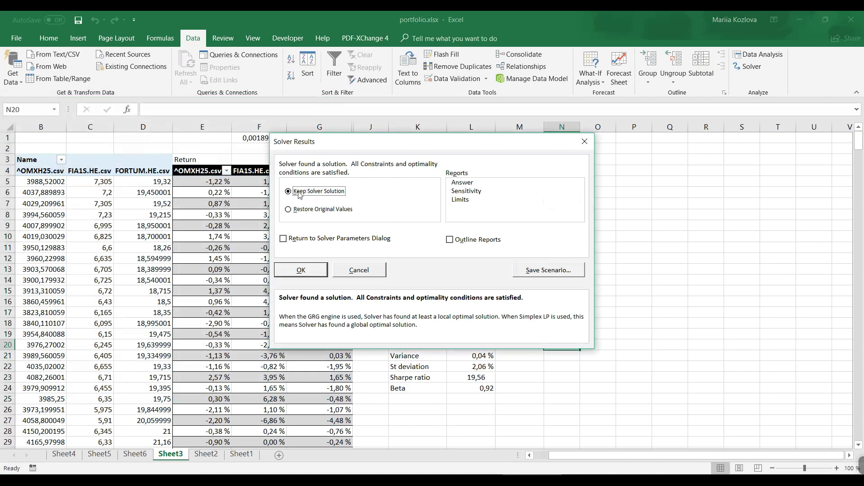
{"action": "left_click", "coordinate": [301, 270]}
{"action": "left_click", "coordinate": [302, 271]}
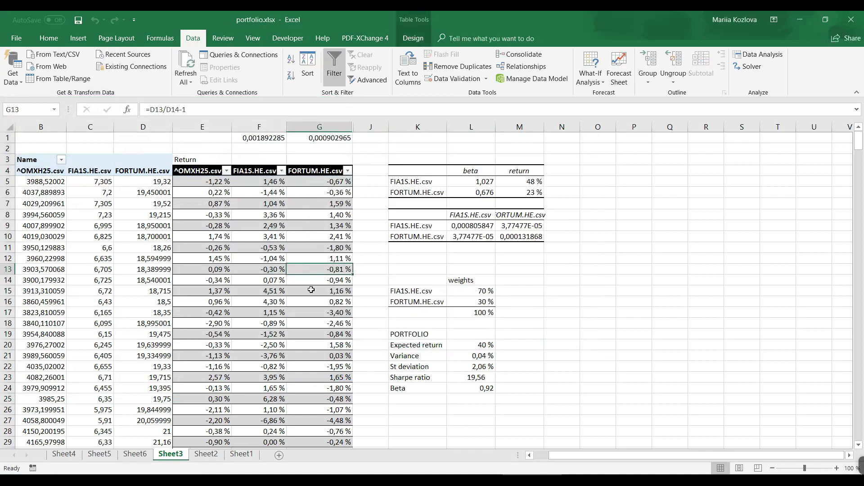
{"action": "left_click_drag", "start_coordinate": [481, 291], "coordinate": [430, 292]}
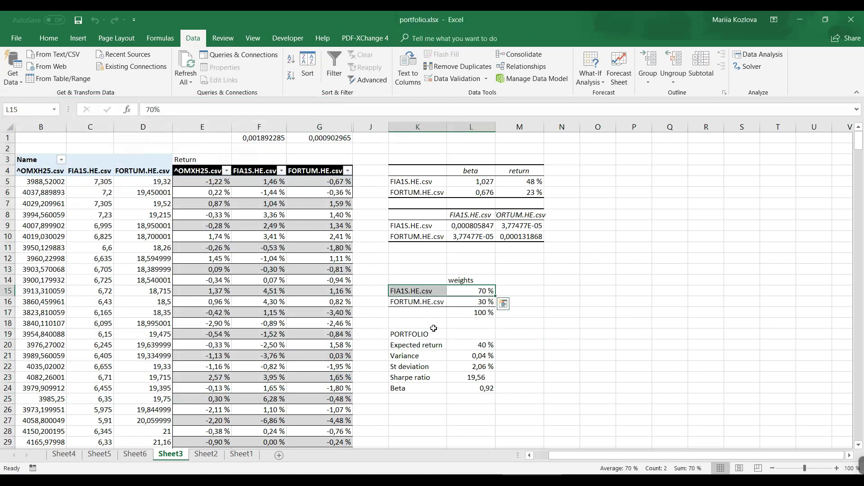
{"action": "left_click", "coordinate": [516, 183]}
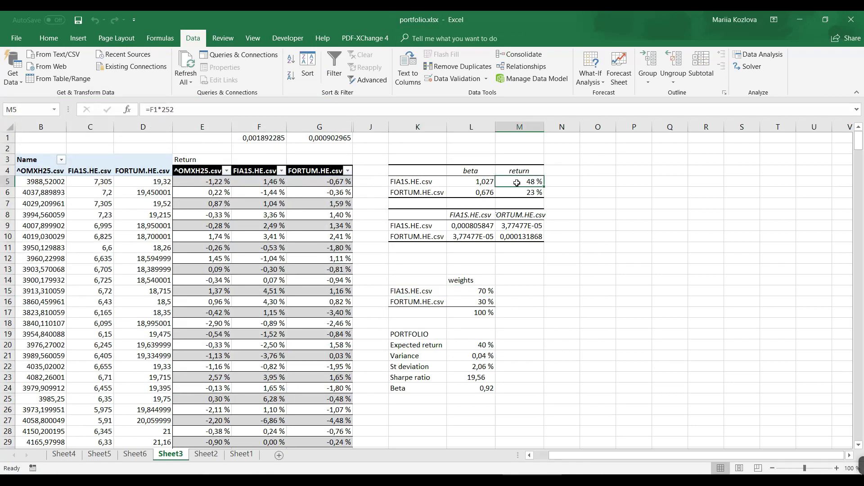
{"action": "left_click", "coordinate": [432, 292]}
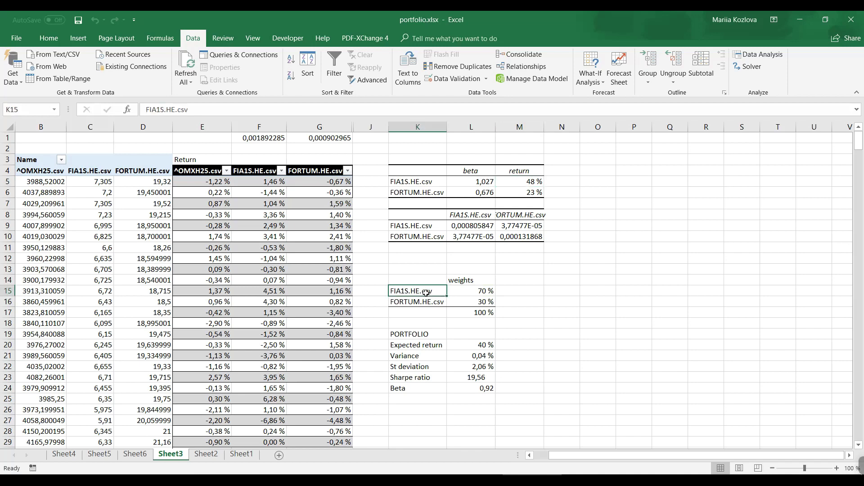
{"action": "double_click", "coordinate": [475, 290]}
{"action": "left_click", "coordinate": [524, 288]}
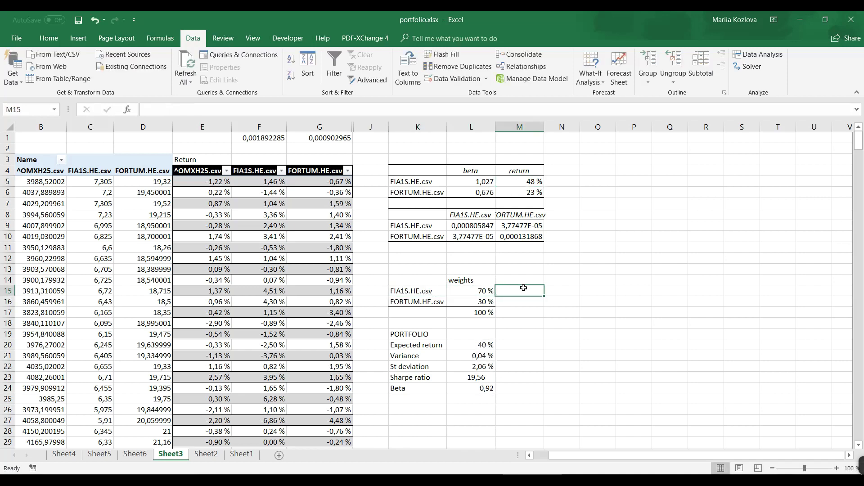
{"action": "left_click", "coordinate": [479, 290]}
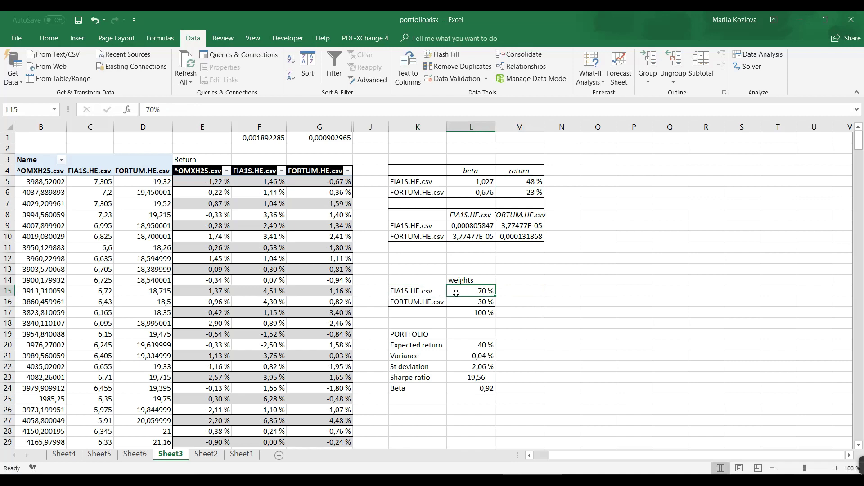
{"action": "left_click", "coordinate": [532, 305]}
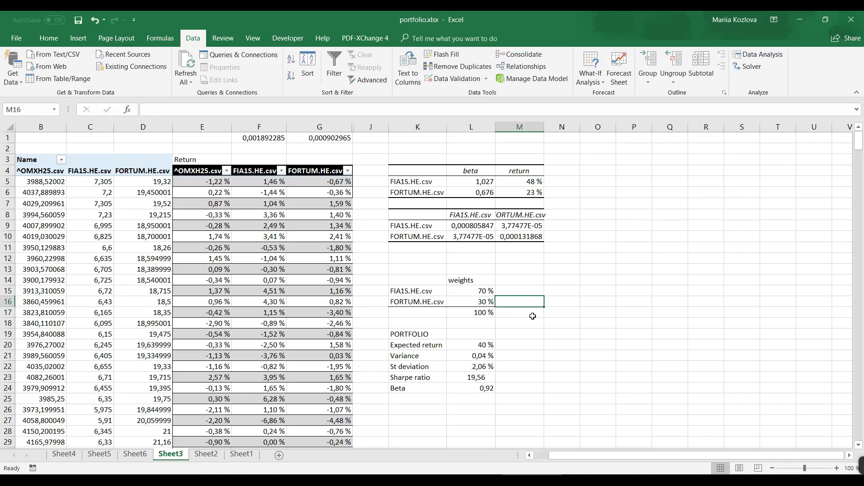
{"action": "left_click", "coordinate": [532, 325]}
{"action": "left_click", "coordinate": [480, 290]}
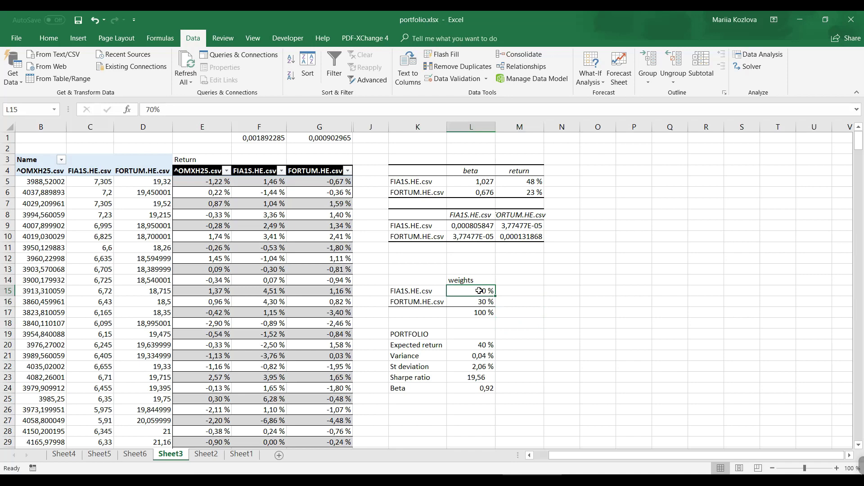
{"action": "left_click_drag", "start_coordinate": [477, 315], "coordinate": [475, 383]}
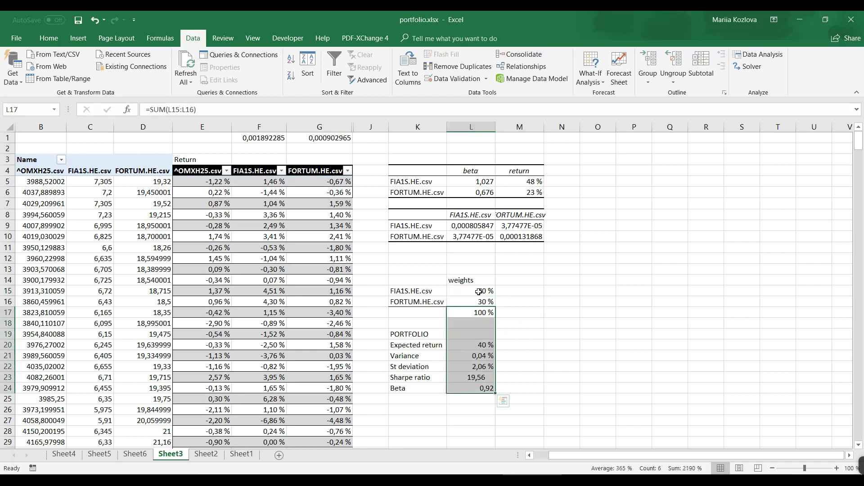
{"action": "left_click_drag", "start_coordinate": [478, 292], "coordinate": [482, 384]}
{"action": "left_click", "coordinate": [480, 388]}
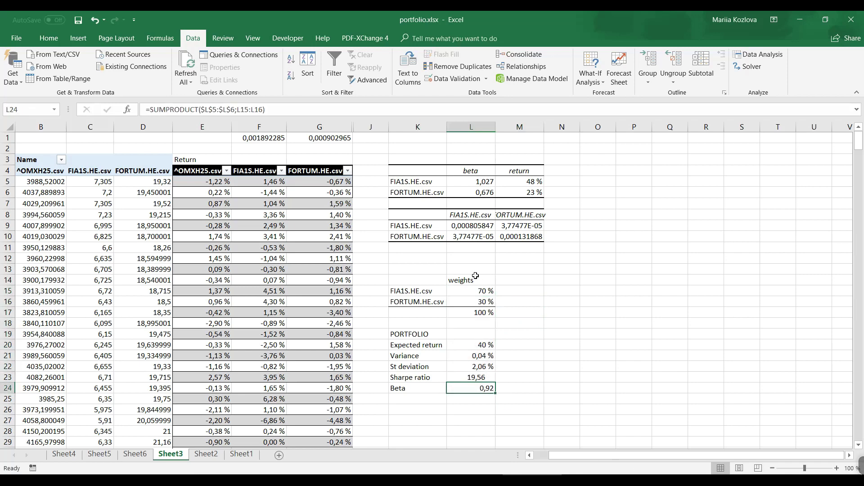
{"action": "left_click_drag", "start_coordinate": [477, 291], "coordinate": [482, 388]}
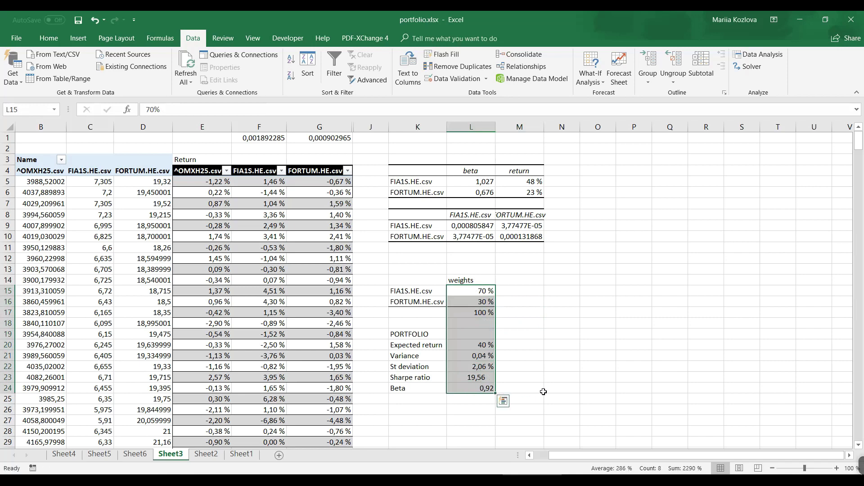
Copy the max-return portfolio column L into column M.
{"action": "key", "text": "ctrl+c"}
{"action": "left_click", "coordinate": [519, 290]}
{"action": "key", "text": "ctrl+v"}
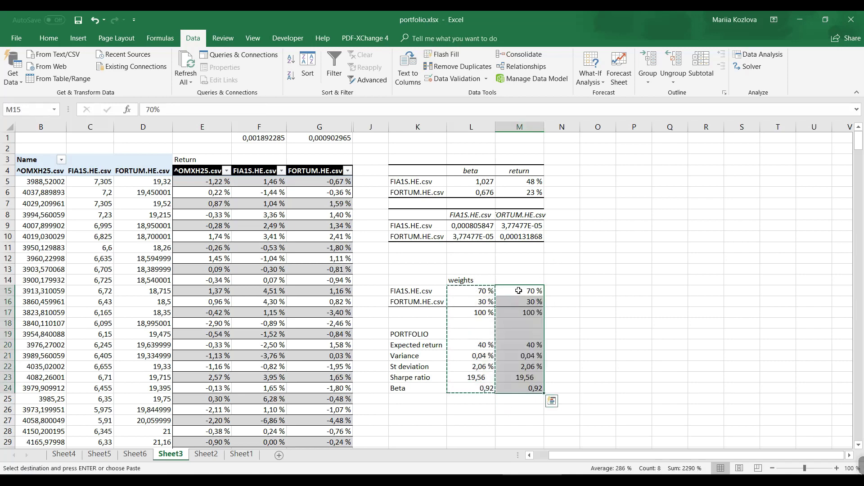
{"action": "key", "text": "Escape"}
{"action": "left_click", "coordinate": [519, 292]}
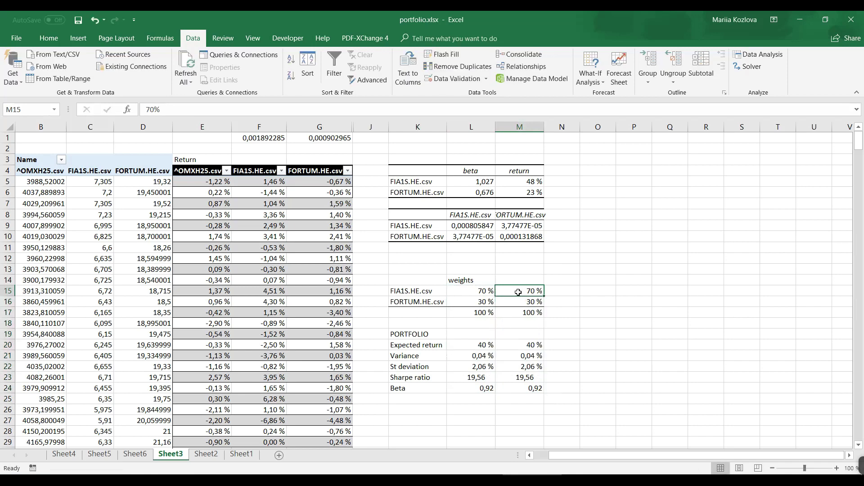
Repoint the M20 expected return formula to weights M15:M16.
{"action": "double_click", "coordinate": [523, 313]}
{"action": "key", "text": "Escape"}
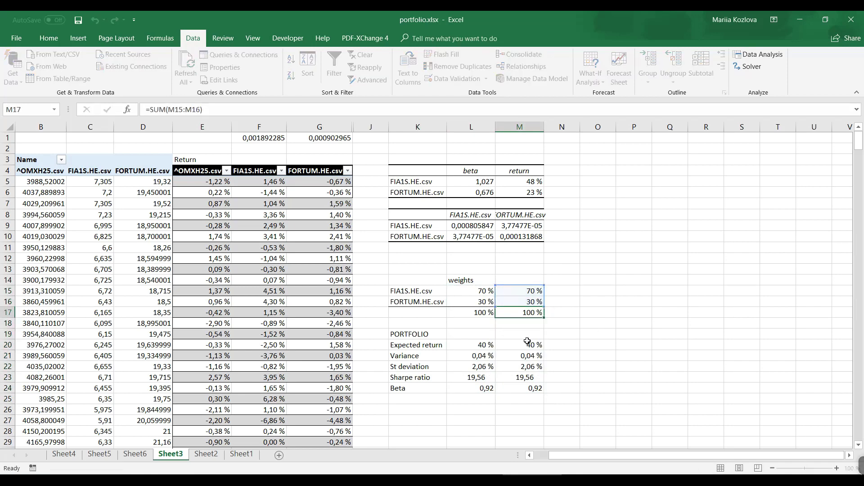
{"action": "double_click", "coordinate": [524, 341]}
{"action": "key", "text": "Escape"}
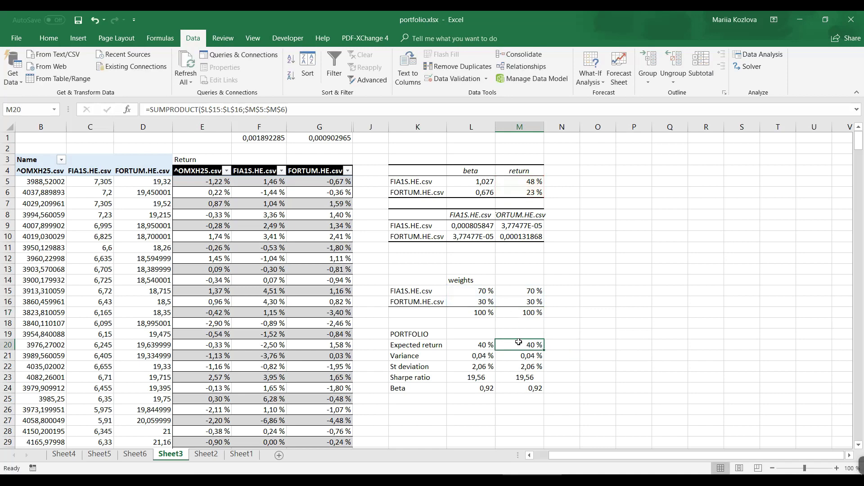
{"action": "double_click", "coordinate": [520, 342]}
{"action": "left_click_drag", "start_coordinate": [492, 305], "coordinate": [520, 290]}
{"action": "key", "text": "Return"}
{"action": "left_click", "coordinate": [521, 302]}
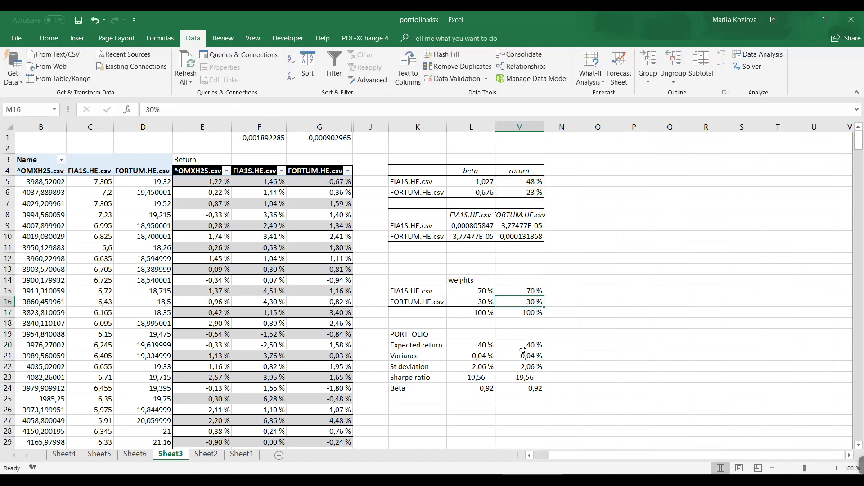
Check the M21–M24 variance, standard deviation, Sharpe and beta formulas use M15:M16.
{"action": "double_click", "coordinate": [524, 355]}
{"action": "key", "text": "Escape"}
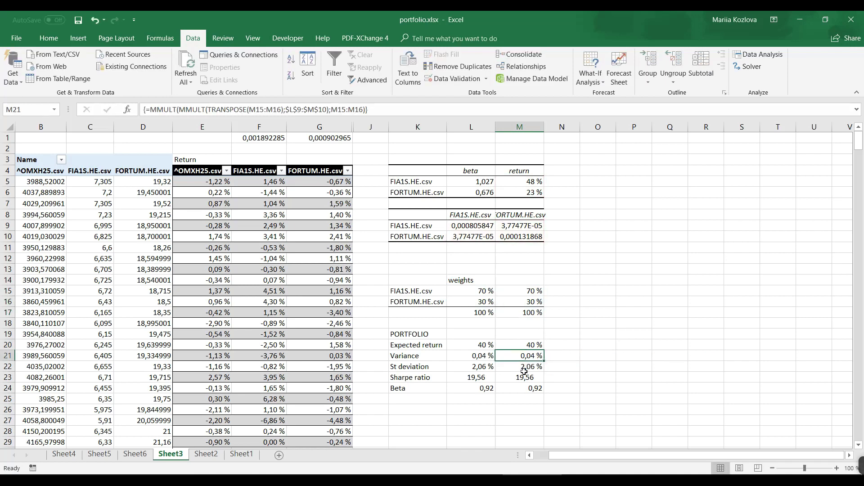
{"action": "double_click", "coordinate": [525, 366]}
{"action": "key", "text": "Escape"}
{"action": "double_click", "coordinate": [524, 378]}
{"action": "key", "text": "Escape"}
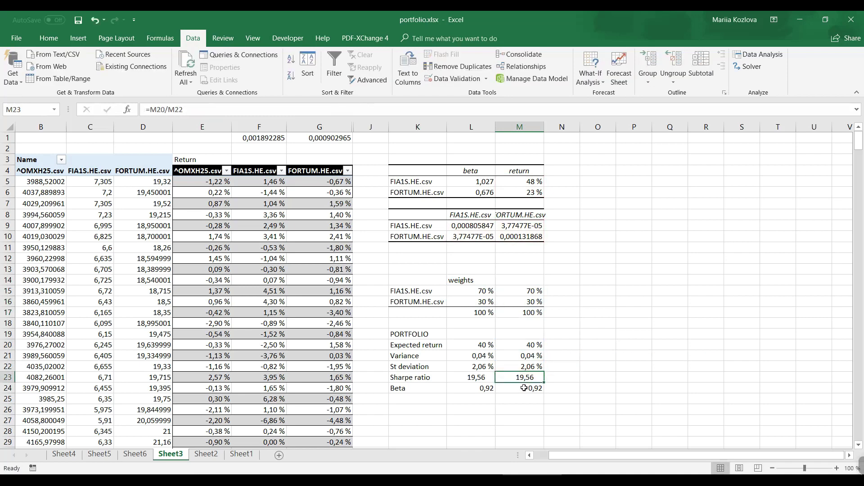
{"action": "double_click", "coordinate": [525, 388]}
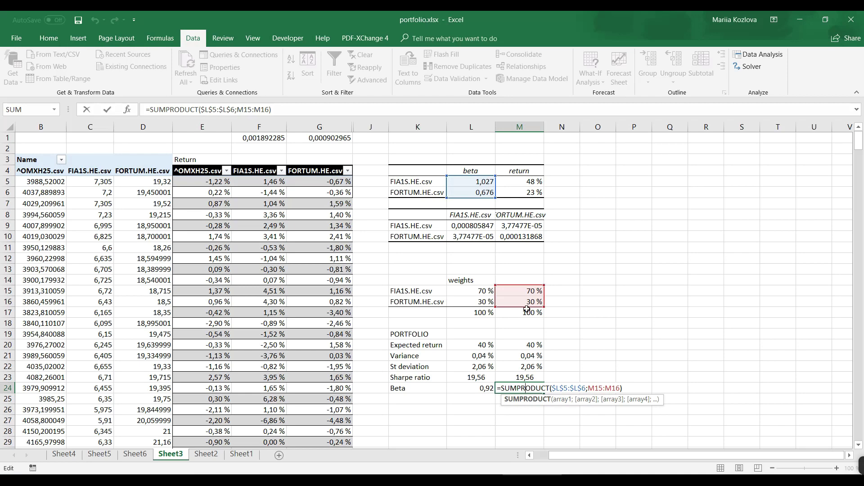
{"action": "key", "text": "Escape"}
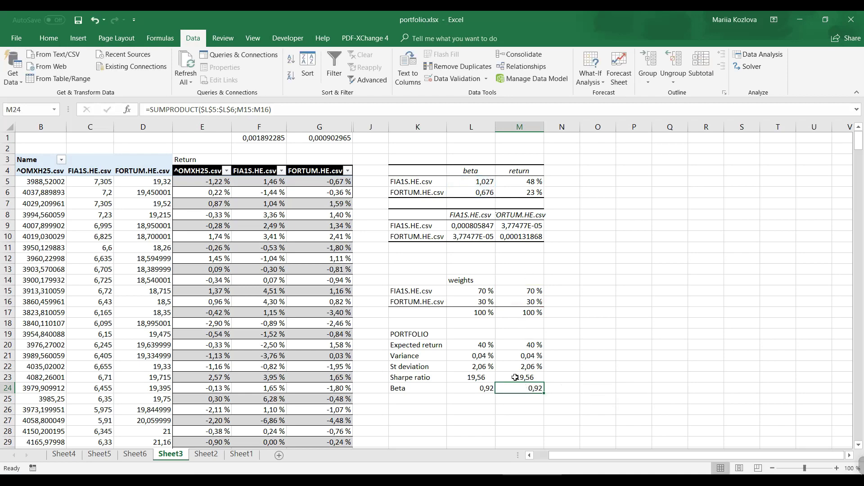
Enter 'max return' in L14 and 'min beta' in M14.
{"action": "left_click", "coordinate": [465, 279]}
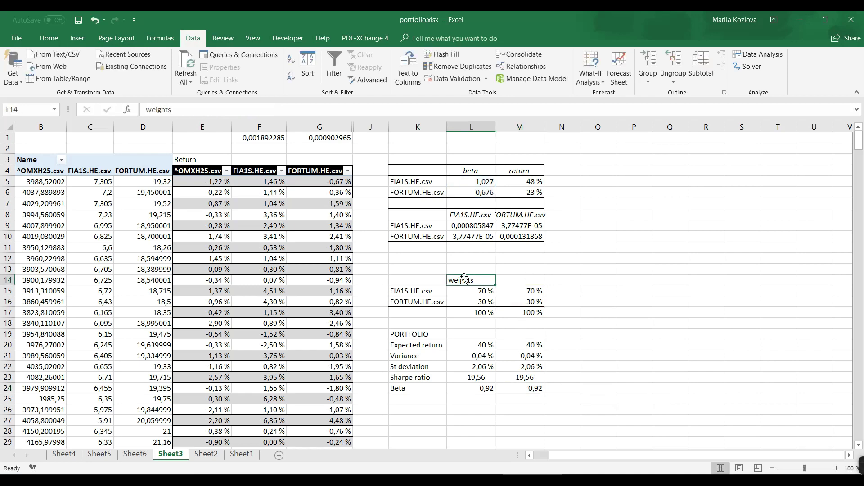
{"action": "type", "text": "max return"}
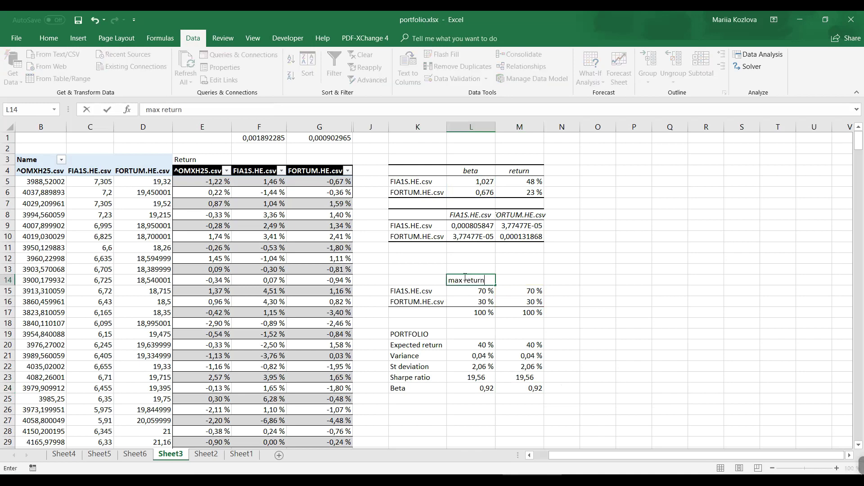
{"action": "key", "text": "Return"}
{"action": "key", "text": "Right"}
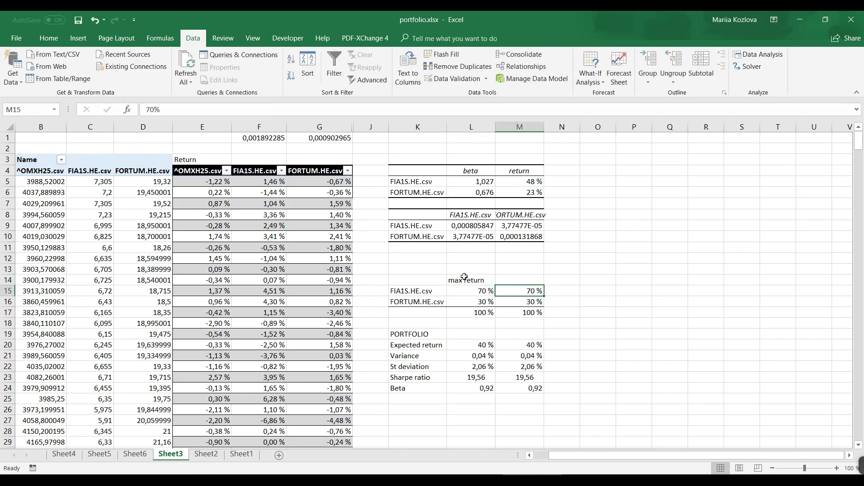
{"action": "key", "text": "Up"}
{"action": "type", "text": "min"}
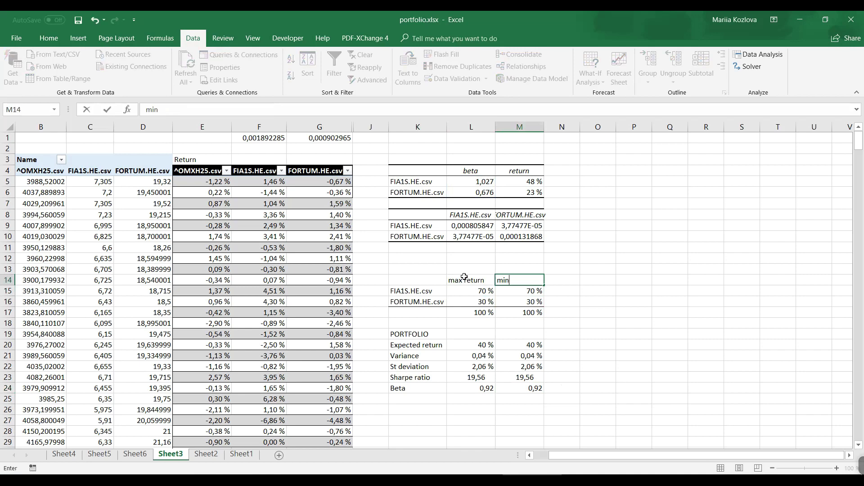
{"action": "type", "text": " beta"}
{"action": "key", "text": "Return"}
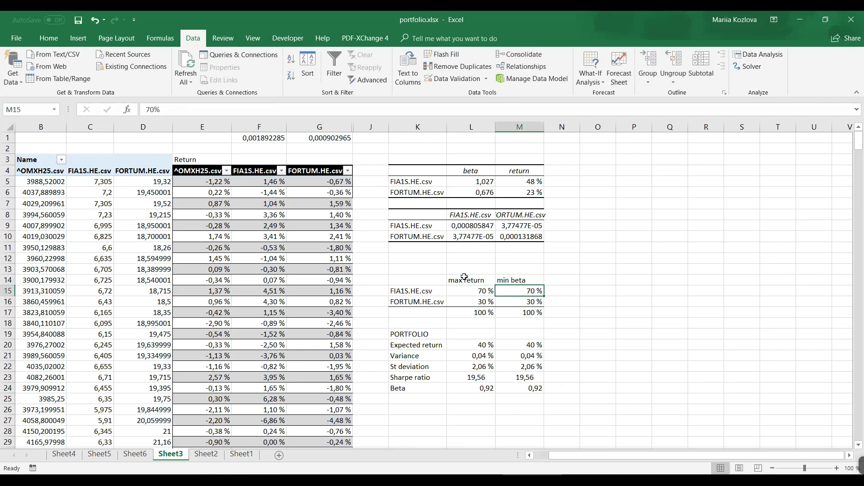
Set Solver to minimise $M$24 with changing cells $M$15:$M$16.
{"action": "left_click", "coordinate": [748, 66]}
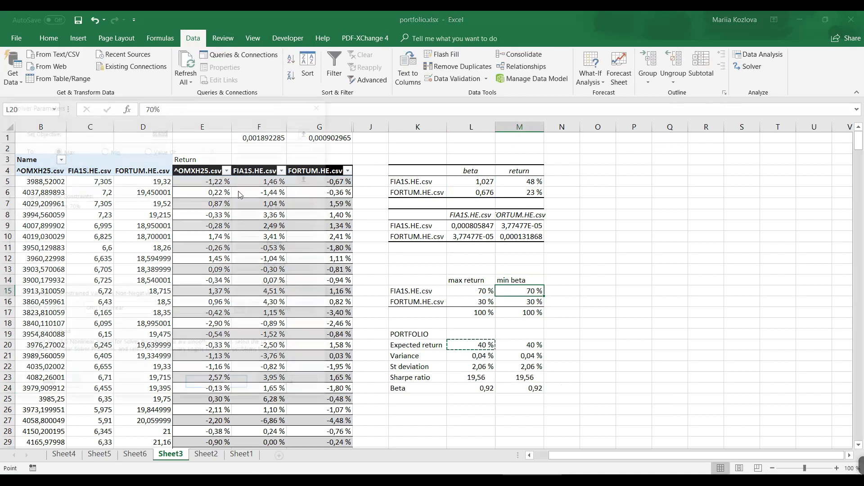
{"action": "left_click_drag", "start_coordinate": [262, 105], "coordinate": [289, 138]}
{"action": "left_click", "coordinate": [130, 183]}
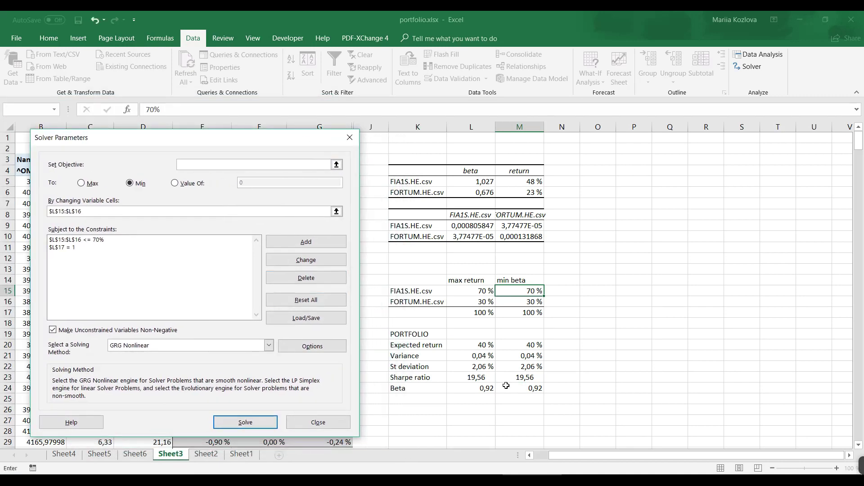
{"action": "left_click", "coordinate": [512, 389]}
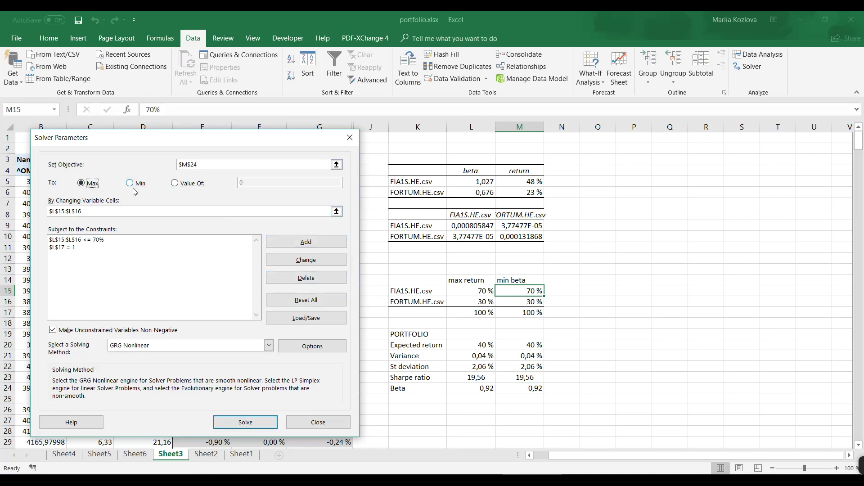
{"action": "left_click_drag", "start_coordinate": [69, 211], "coordinate": [27, 212]}
{"action": "key", "text": "Delete"}
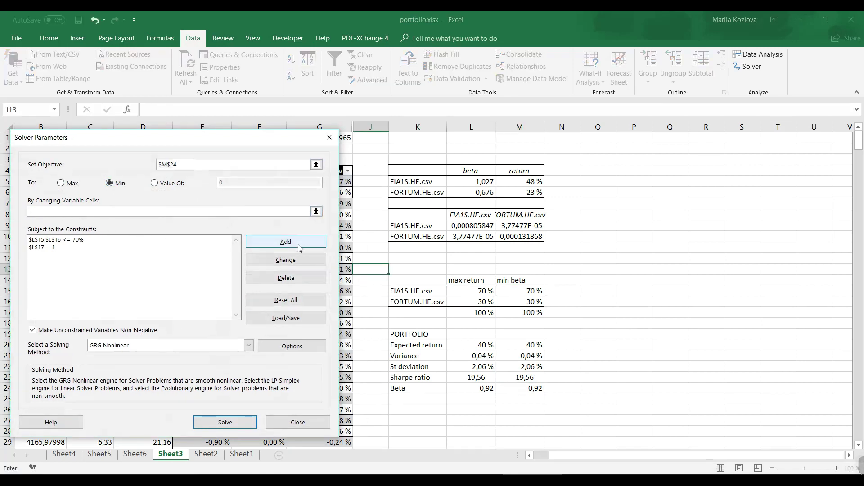
{"action": "left_click", "coordinate": [512, 300]}
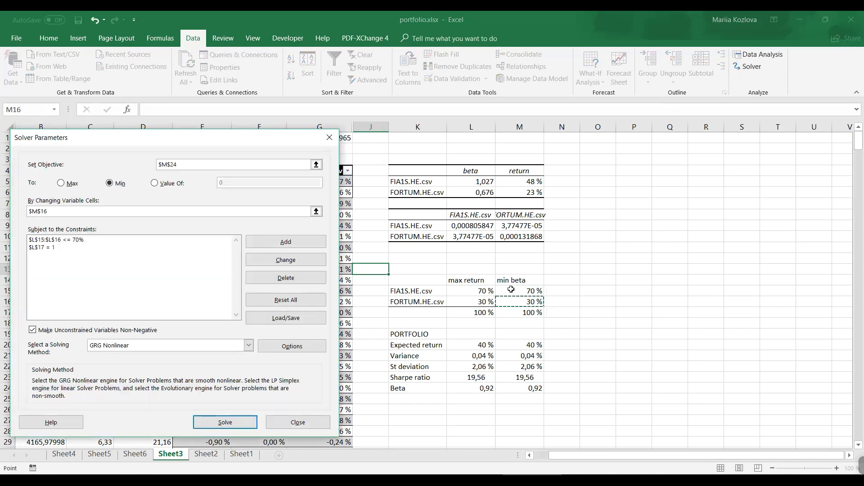
{"action": "left_click_drag", "start_coordinate": [511, 289], "coordinate": [518, 301]}
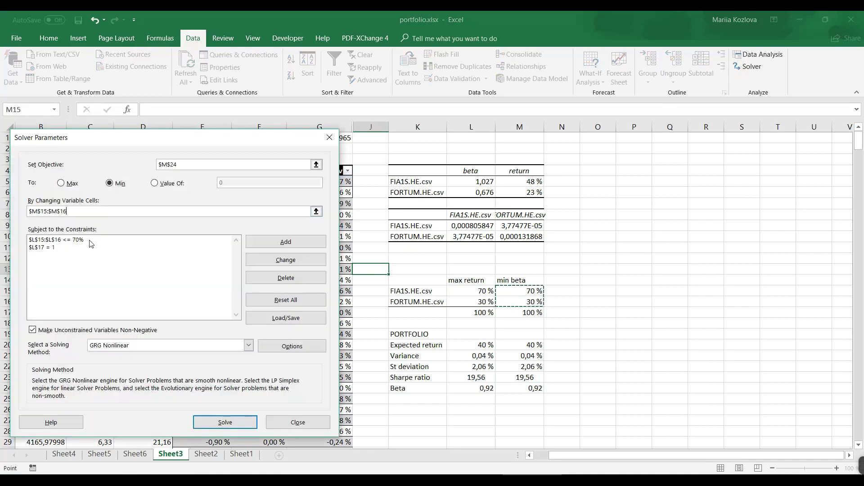
Change the constraints to $M$15:$M$16 <= 70% and $M$17 = 1, then solve.
{"action": "left_click", "coordinate": [62, 240]}
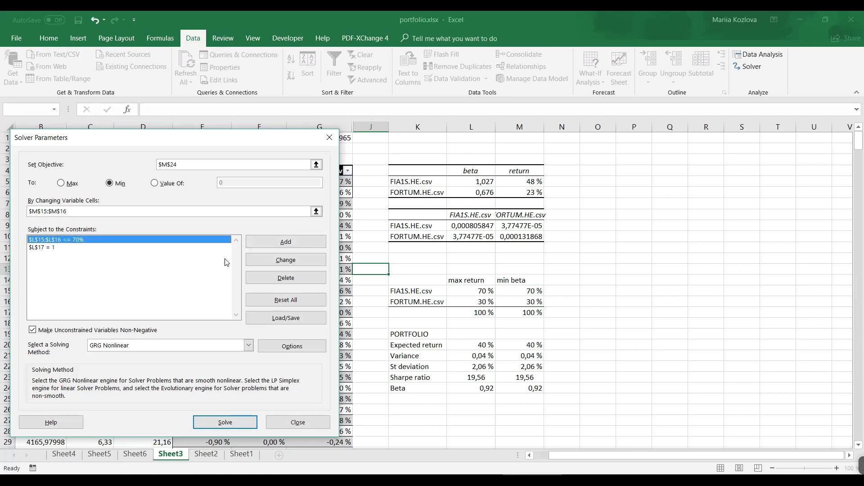
{"action": "left_click", "coordinate": [258, 264]}
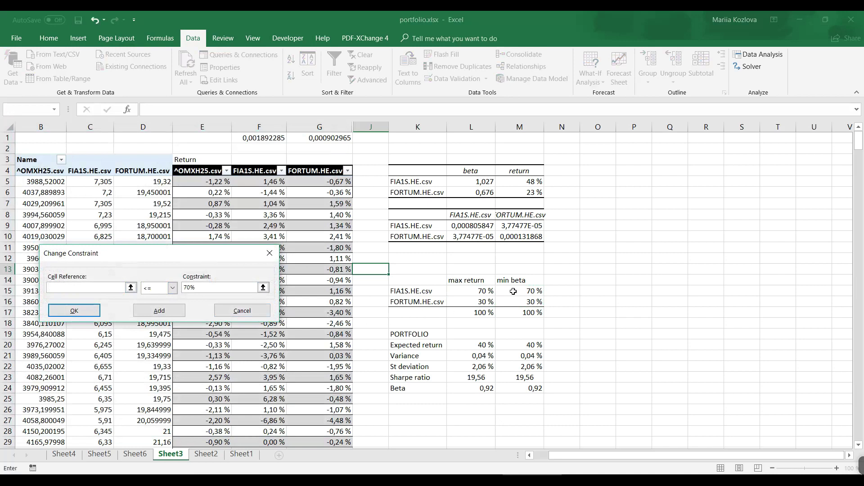
{"action": "left_click_drag", "start_coordinate": [512, 292], "coordinate": [518, 301]}
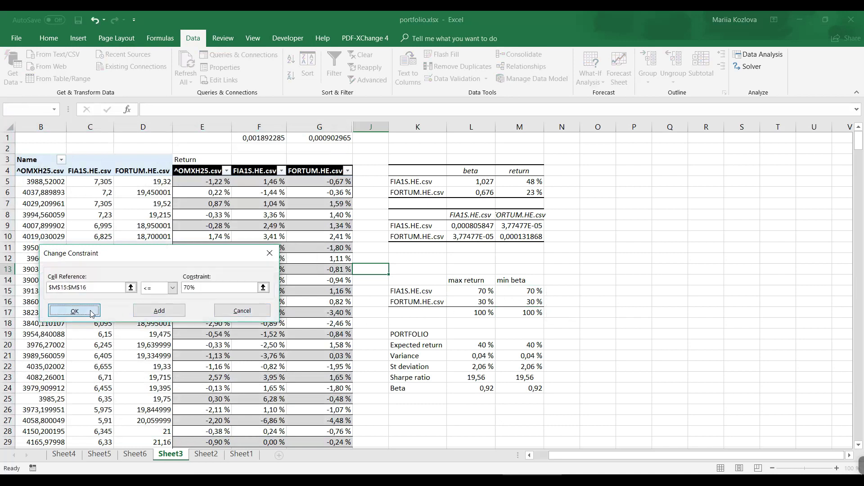
{"action": "left_click", "coordinate": [74, 310]}
{"action": "left_click", "coordinate": [52, 239]}
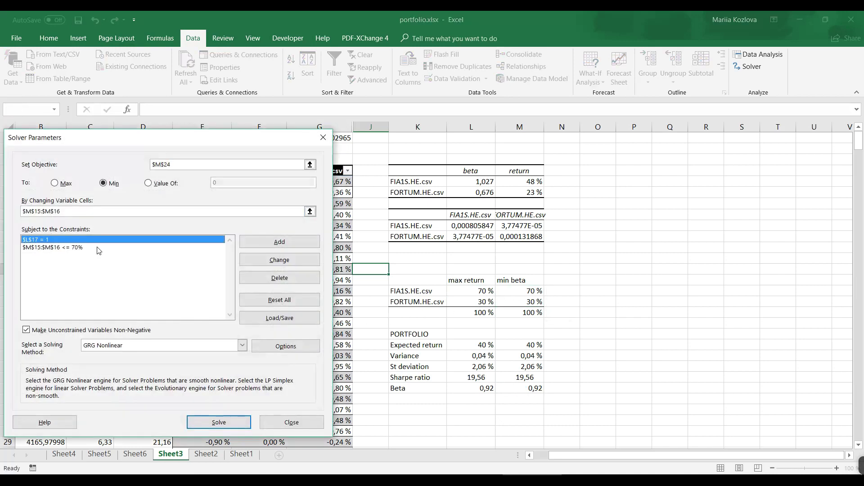
{"action": "left_click", "coordinate": [260, 260]}
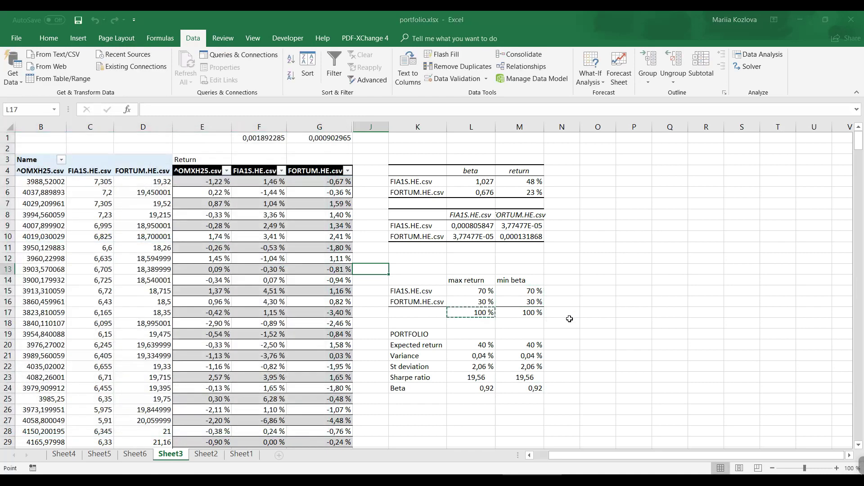
{"action": "left_click", "coordinate": [524, 315]}
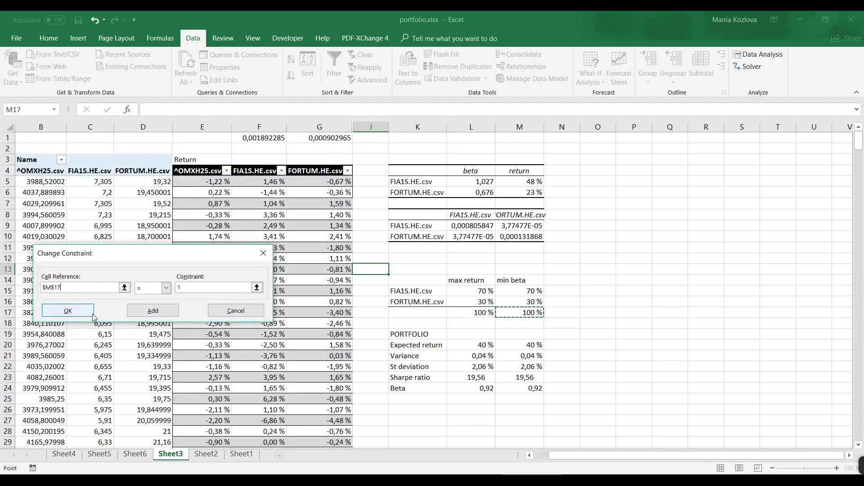
{"action": "left_click", "coordinate": [68, 311]}
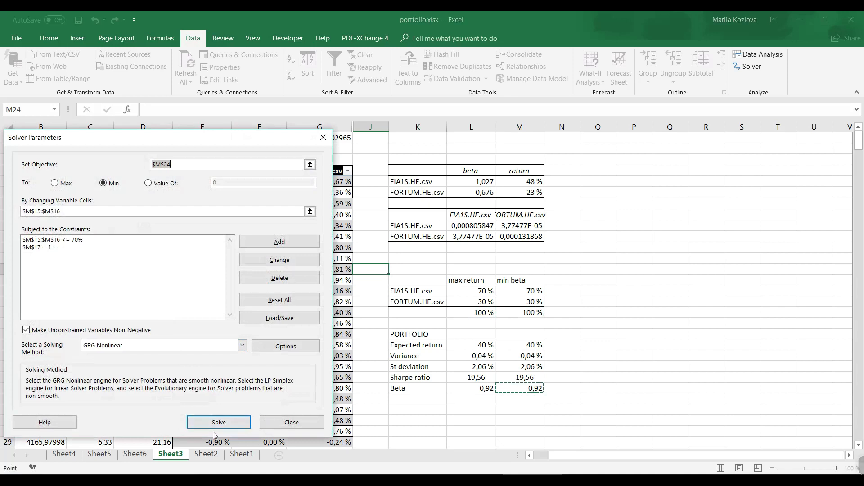
{"action": "left_click", "coordinate": [215, 424]}
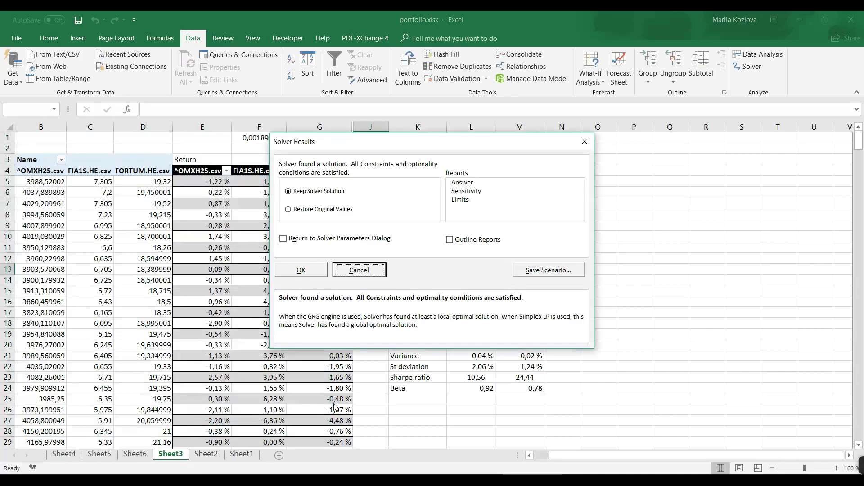
Keep the Solver solution: 30% FIA1S, 70% FORTUM, beta 0.78.
{"action": "left_click", "coordinate": [301, 271]}
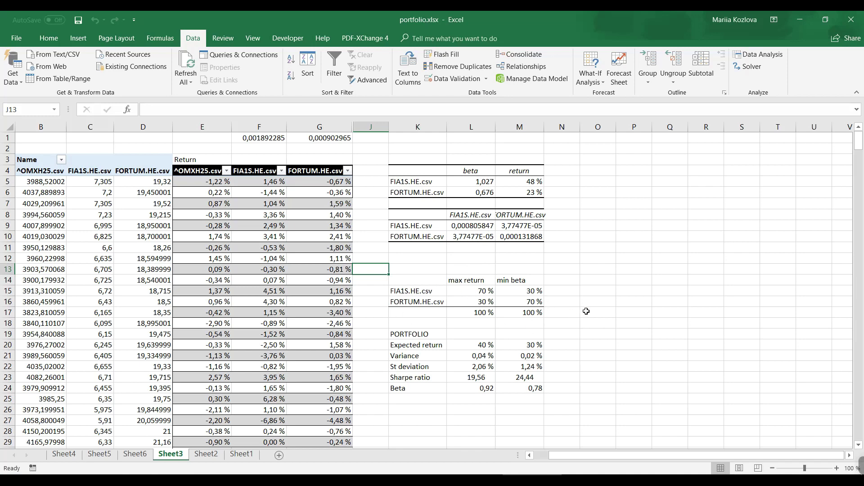
{"action": "left_click", "coordinate": [524, 390]}
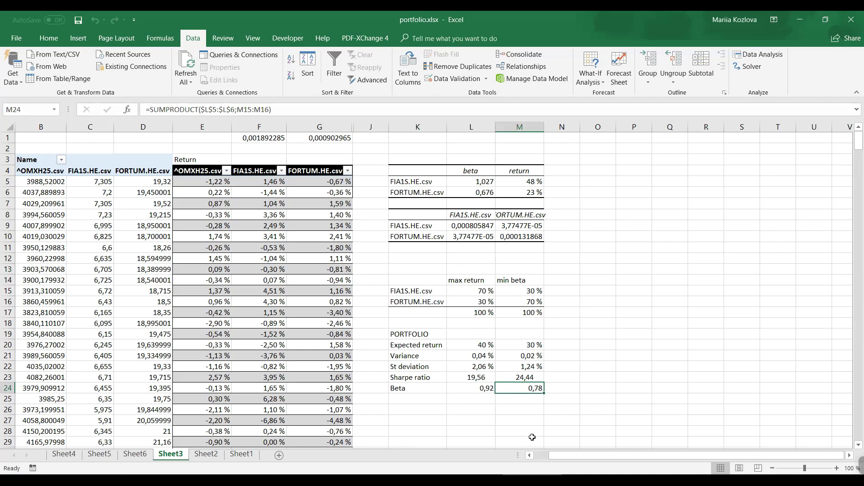
{"action": "left_click", "coordinate": [561, 334]}
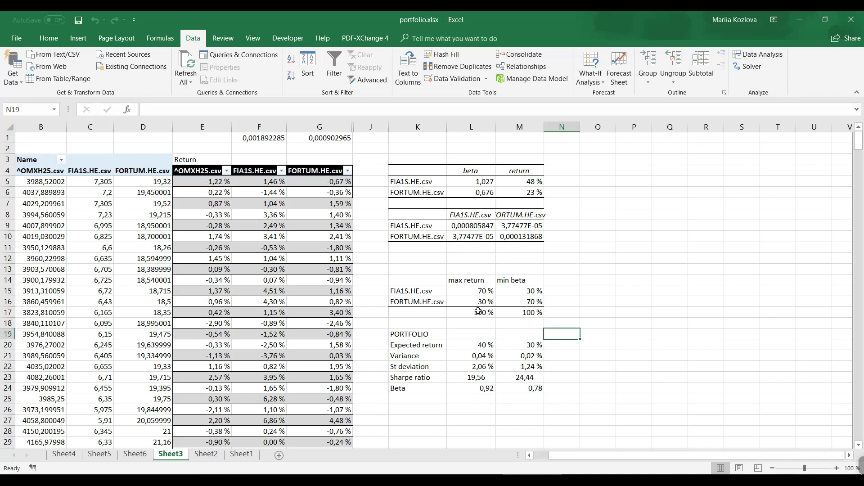
{"action": "left_click", "coordinate": [478, 325]}
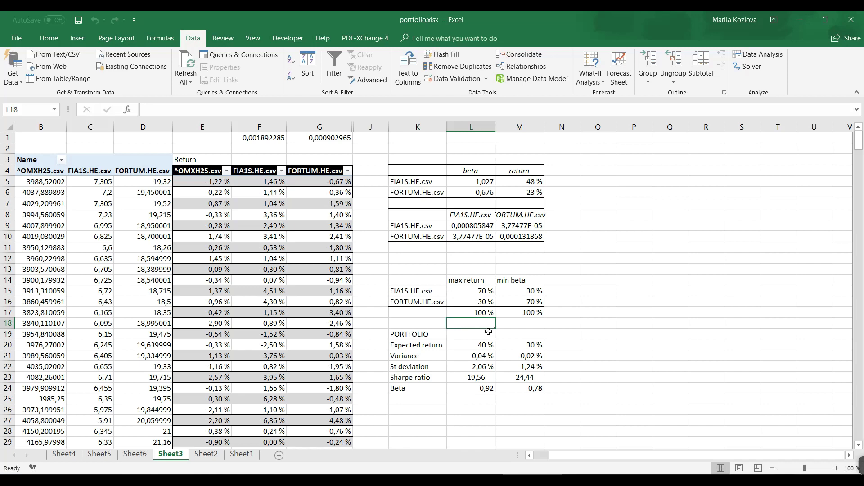
{"action": "left_click", "coordinate": [519, 227]}
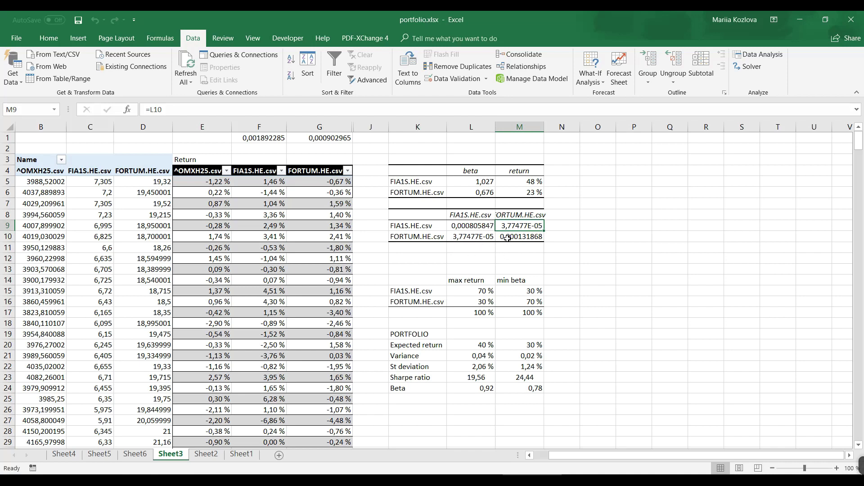
{"action": "left_click", "coordinate": [476, 344]}
{"action": "left_click_drag", "start_coordinate": [477, 344], "coordinate": [477, 388]}
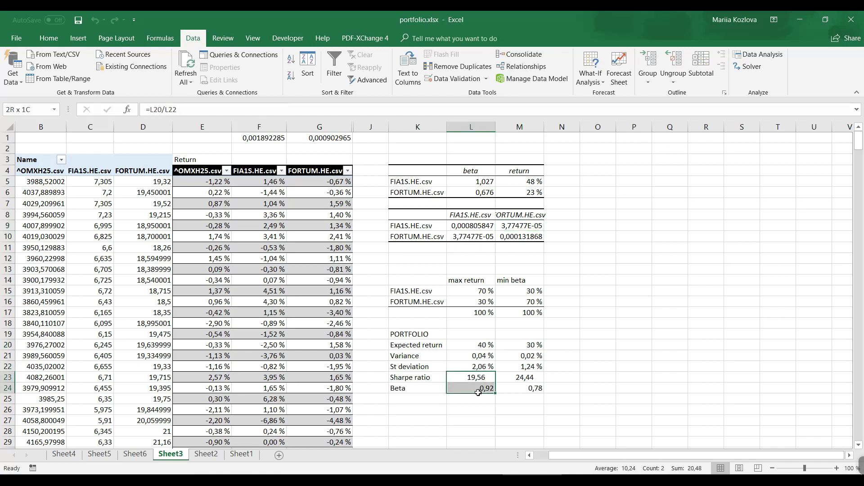
{"action": "left_click", "coordinate": [564, 334]}
{"action": "left_click", "coordinate": [570, 353]}
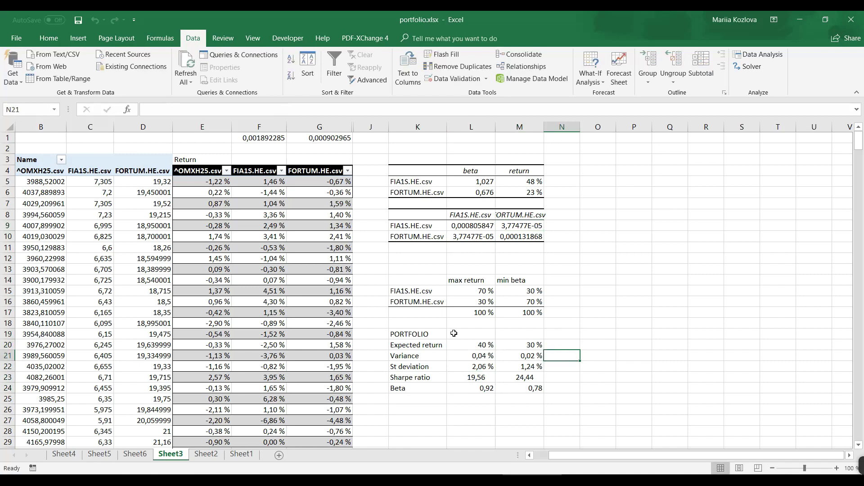